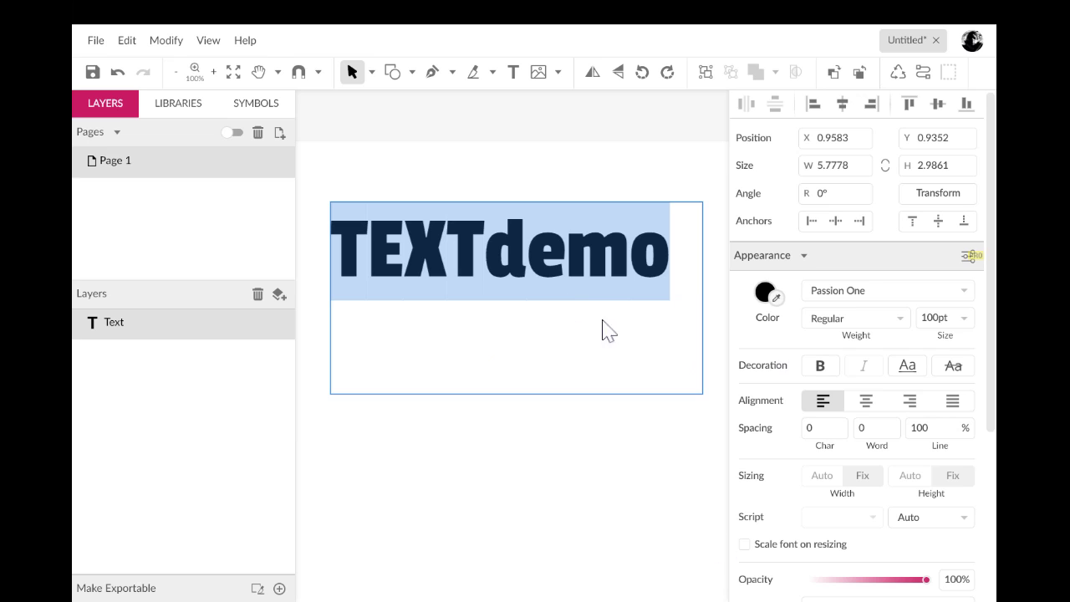
Finish editing the 'TEXTdemo' heading set in Passion One Regular at 100pt.
key("Escape")
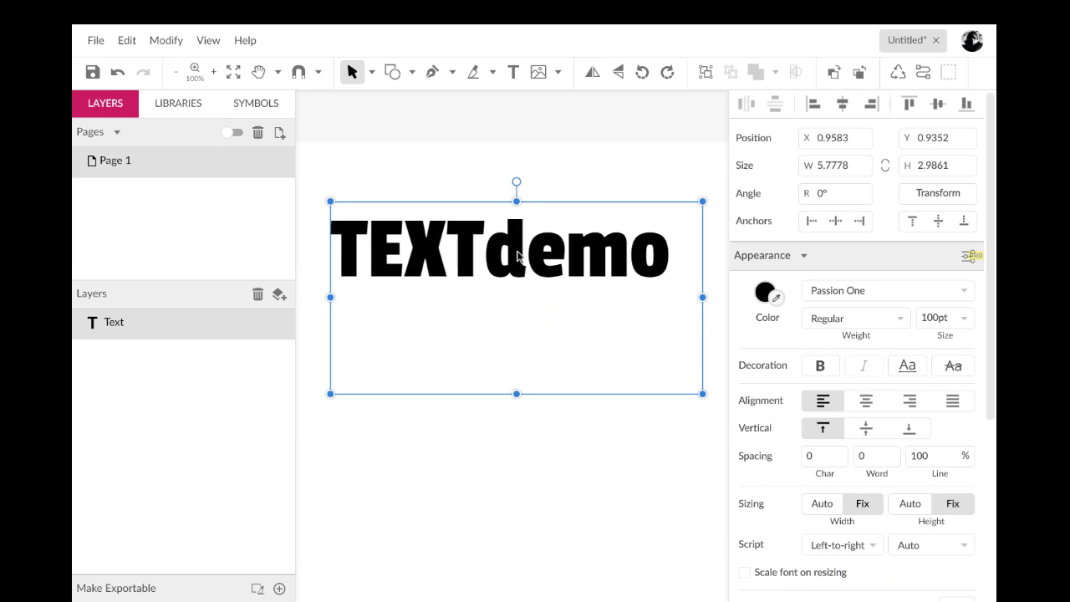
double_click(422, 256)
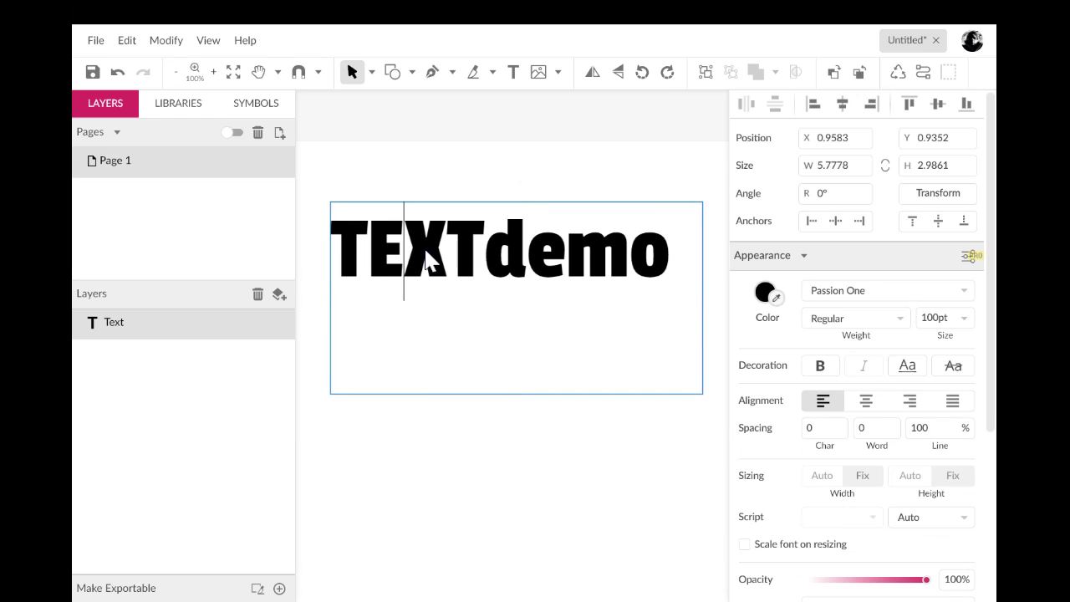
left_click_drag(415, 256, 428, 266)
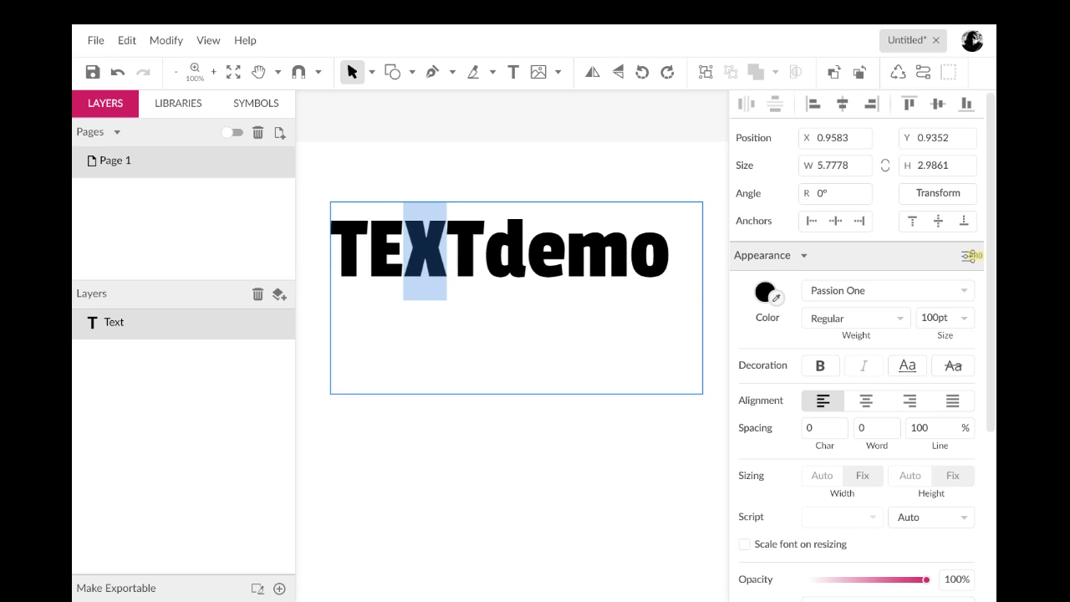
type("x")
key("BackSpace")
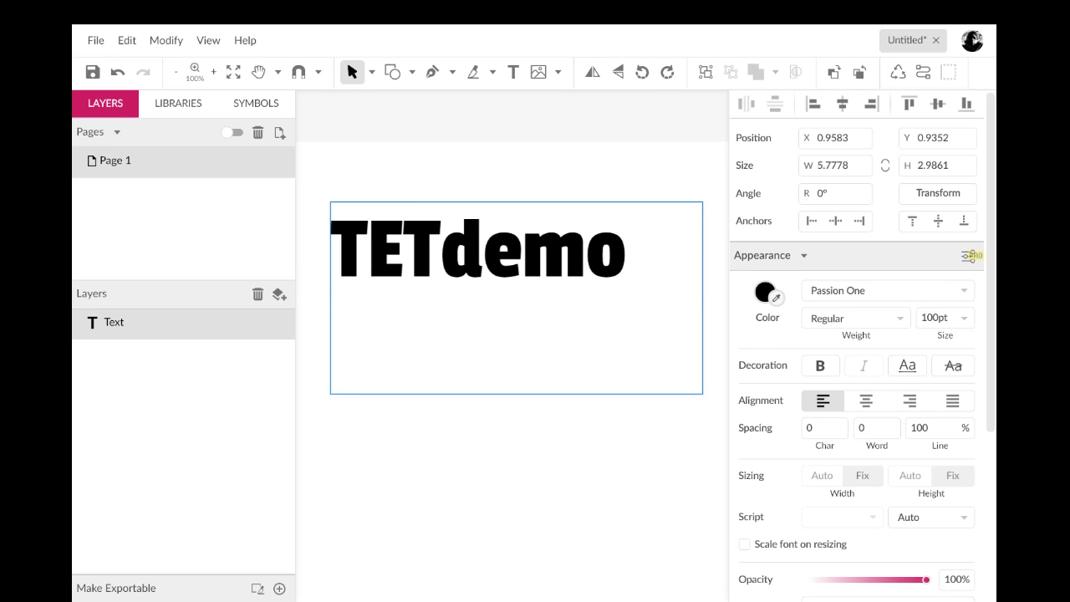
type("X")
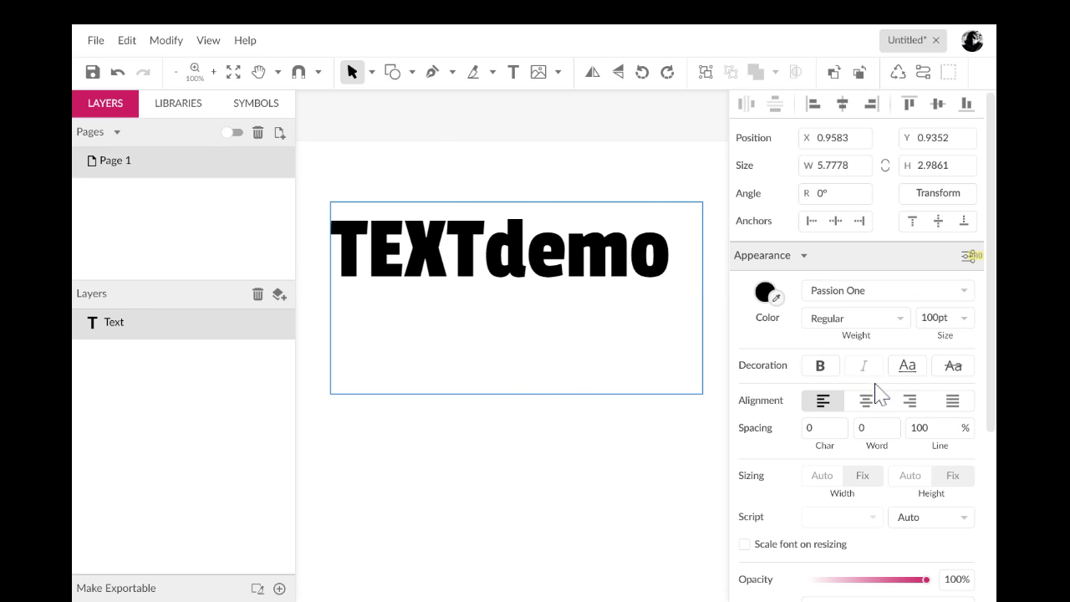
left_click(677, 258)
Convert the 'TEXTdemo' text to a compound path using Modify > Path > Convert to Path.
key("Escape")
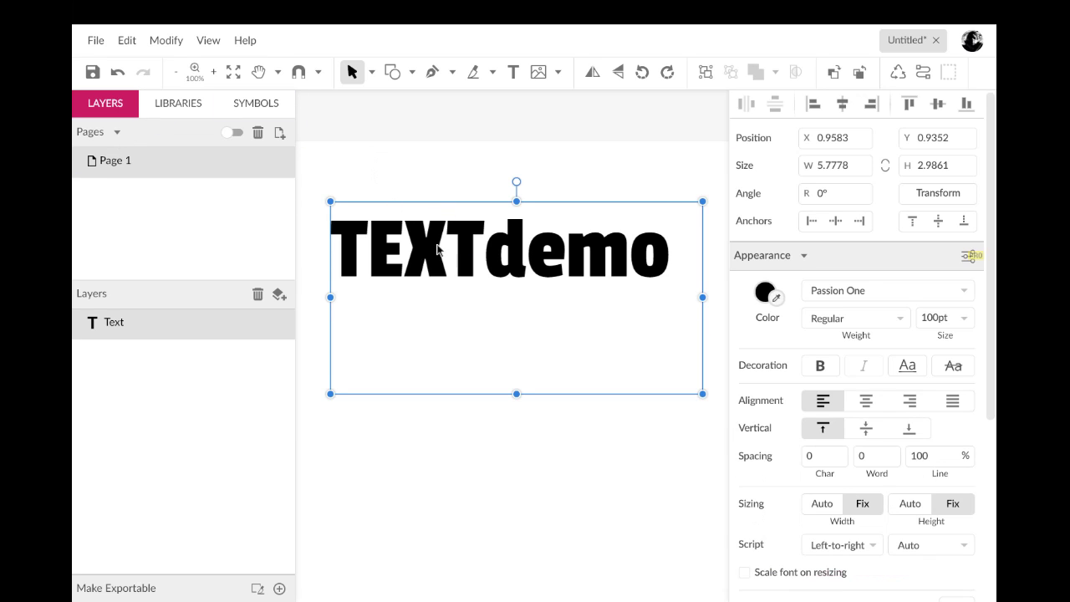
left_click(168, 48)
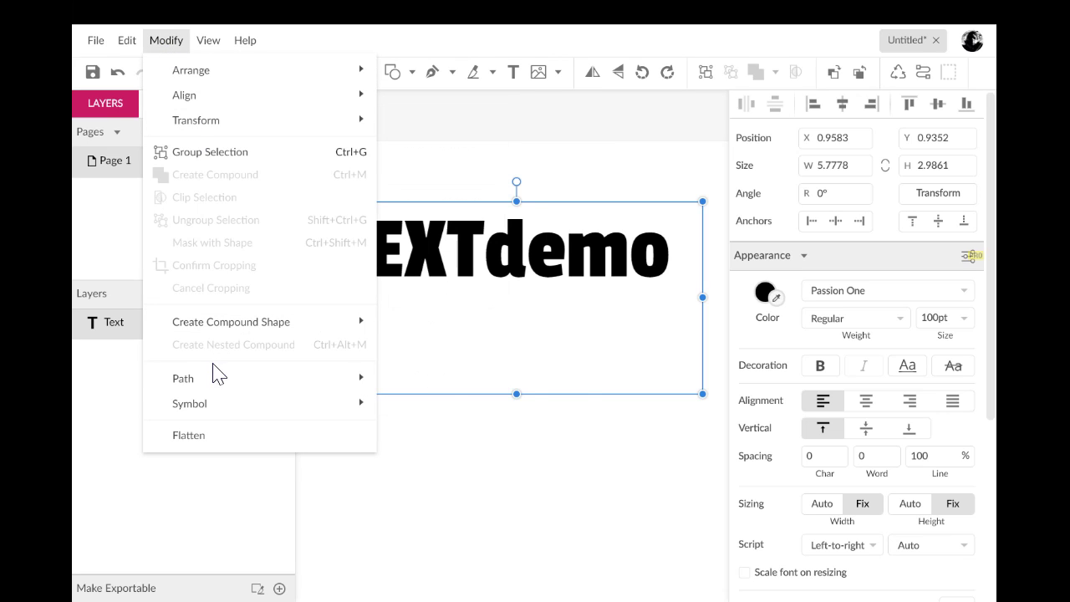
mouse_move(215, 383)
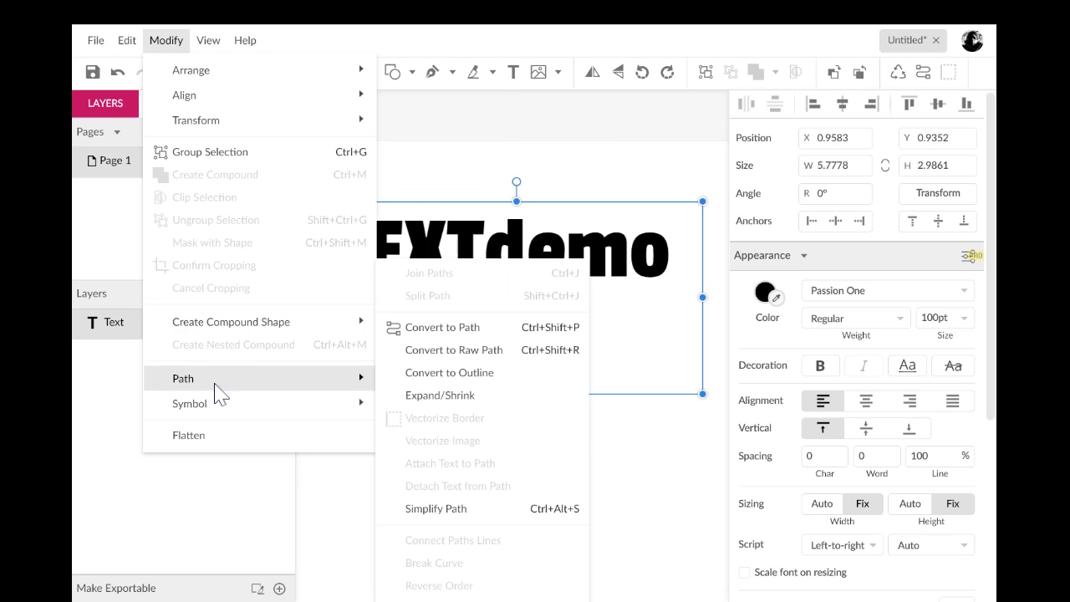
left_click(452, 329)
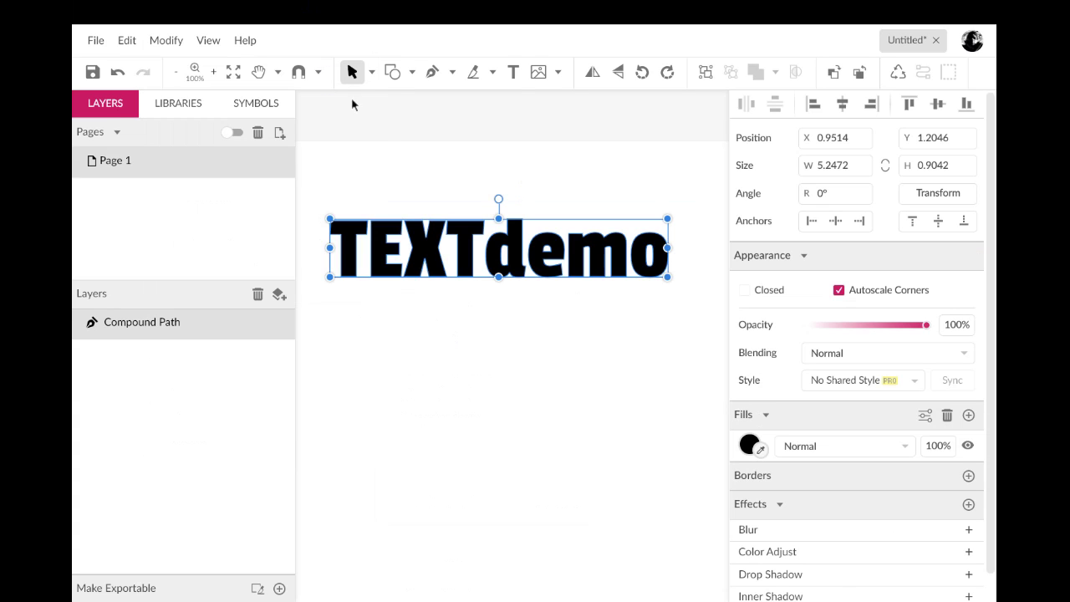
left_click(372, 72)
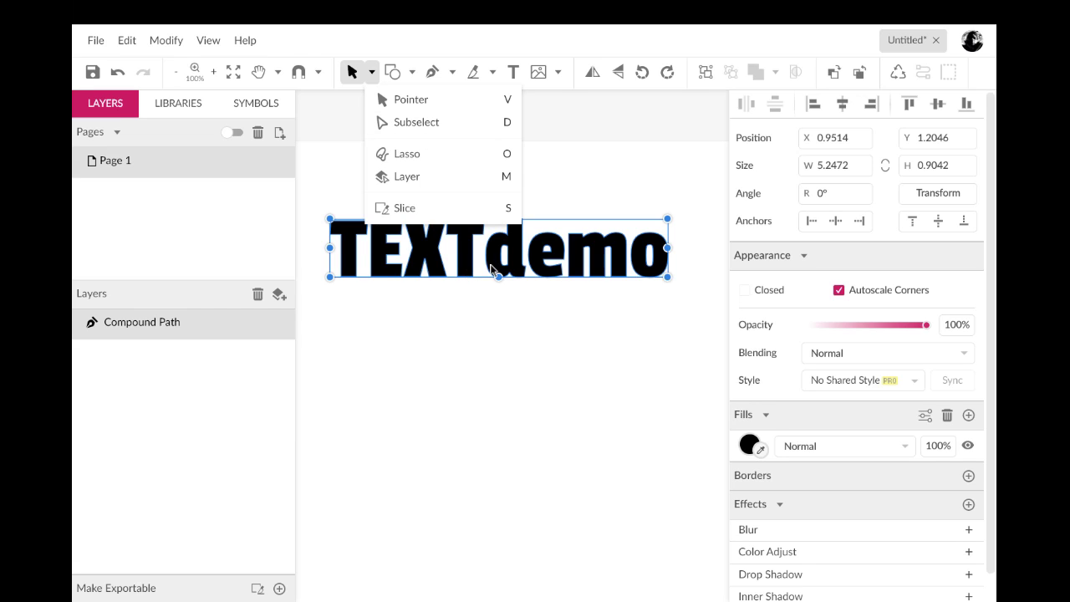
left_click(376, 102)
left_click(372, 72)
left_click(393, 120)
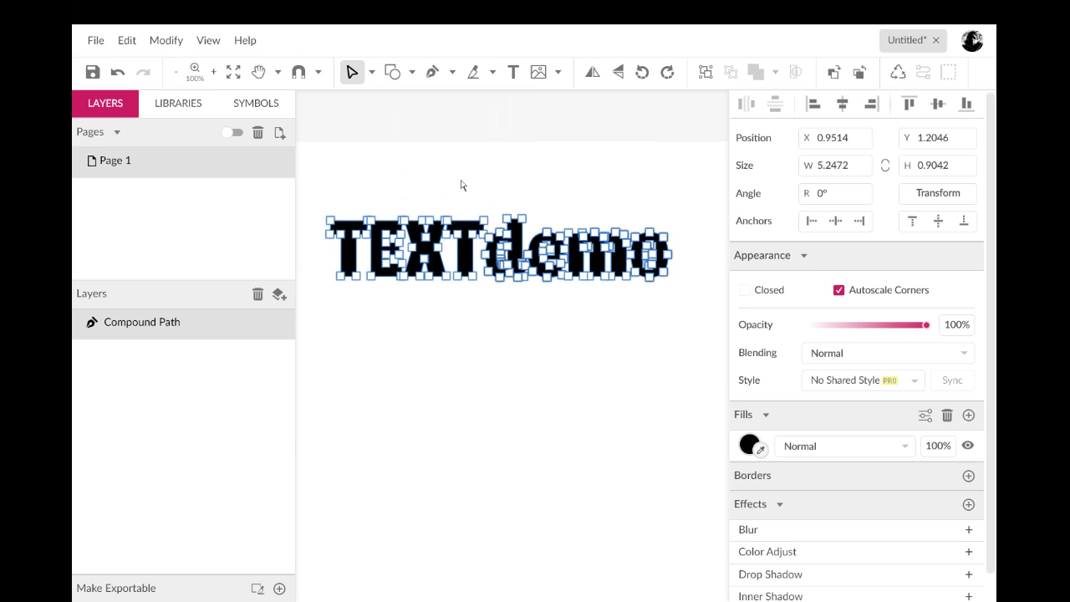
left_click(372, 72)
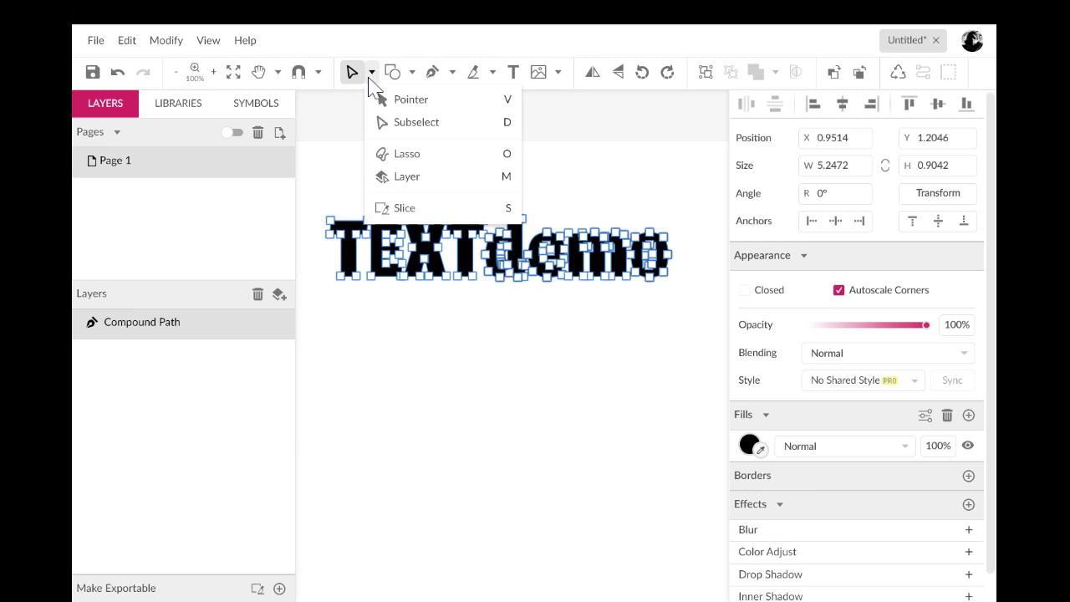
left_click(410, 99)
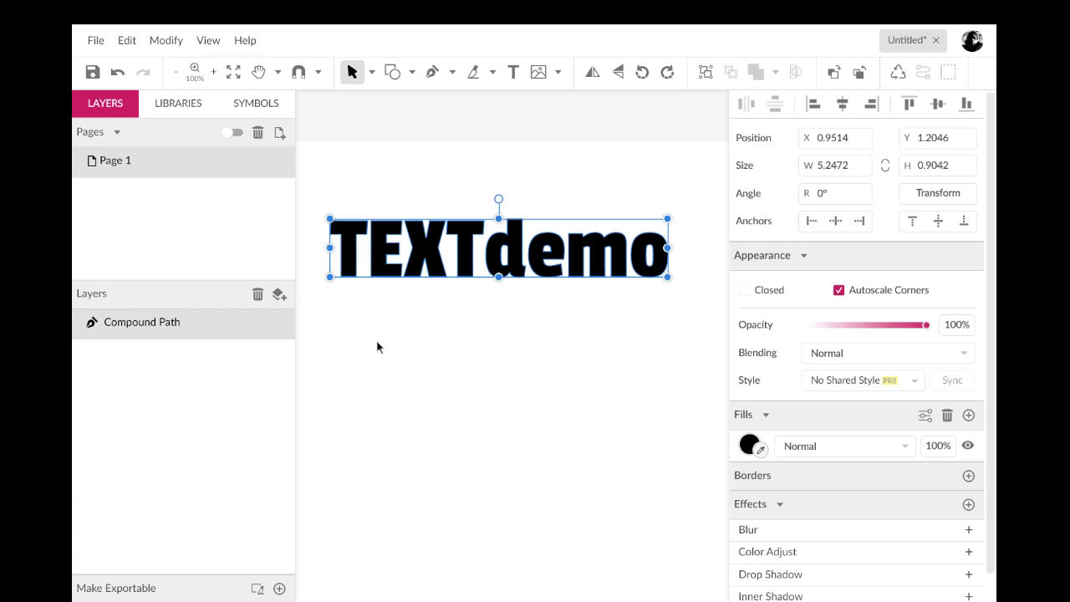
Split the TEXTdemo compound path into separate letter paths with Modify > Path > Split Path.
left_click(166, 42)
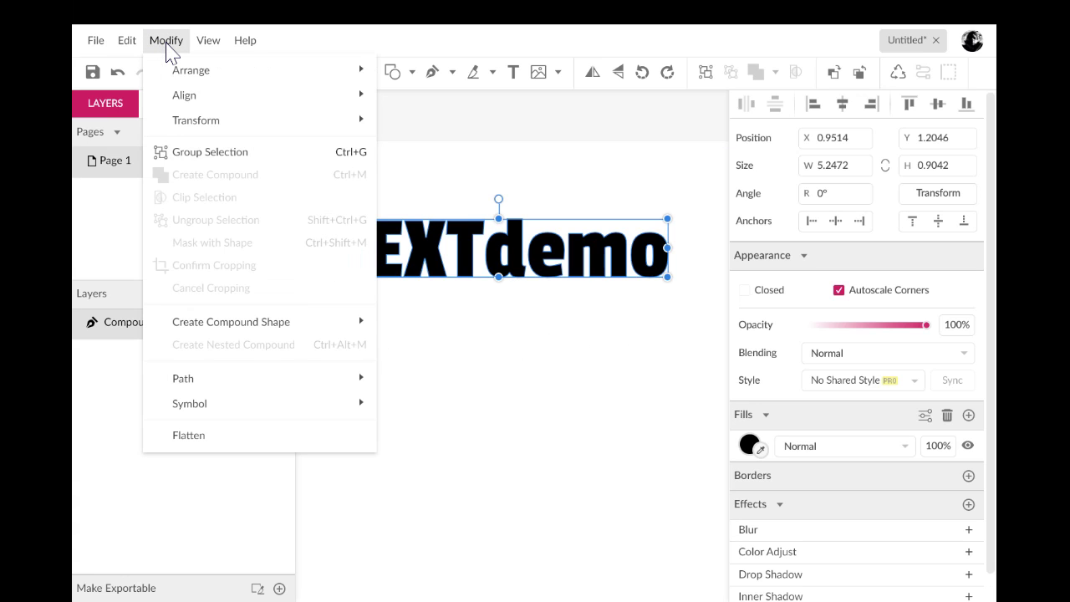
mouse_move(193, 378)
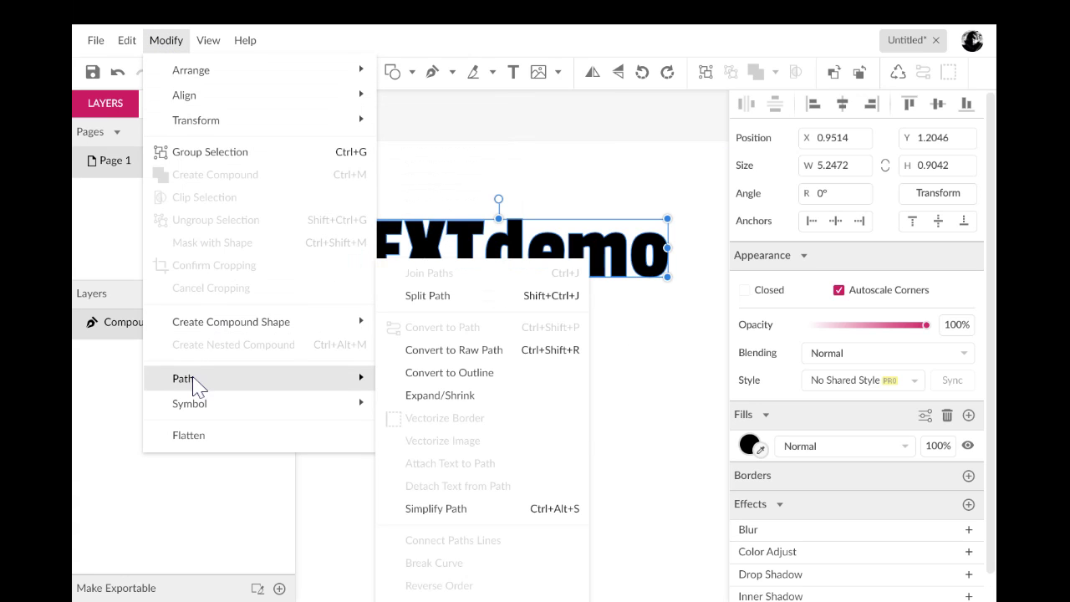
left_click(412, 298)
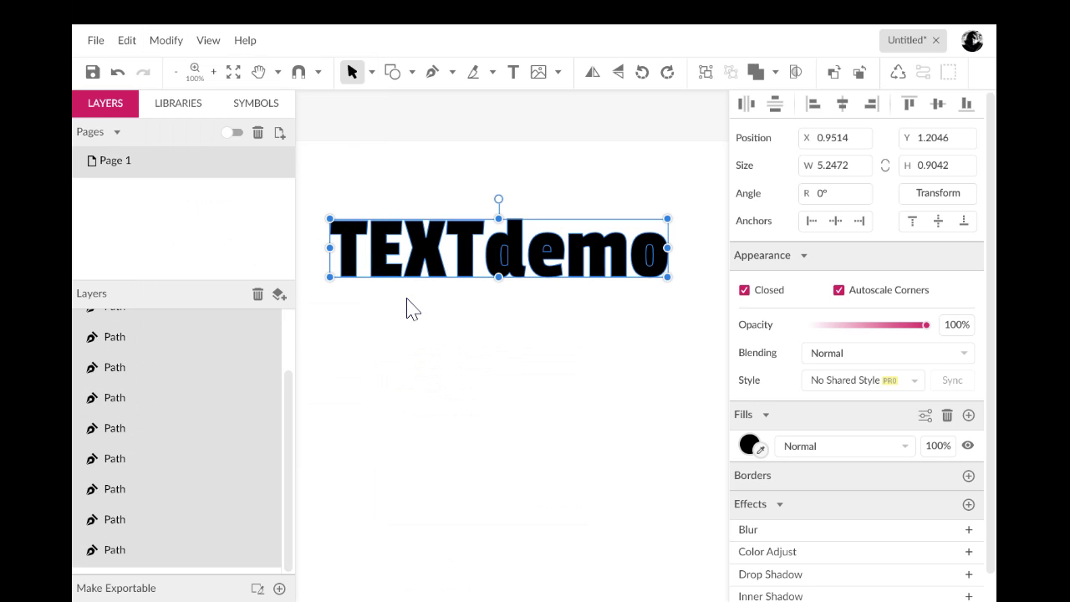
Select the E, first T, X and second T individually to confirm they are separate.
left_click(401, 312)
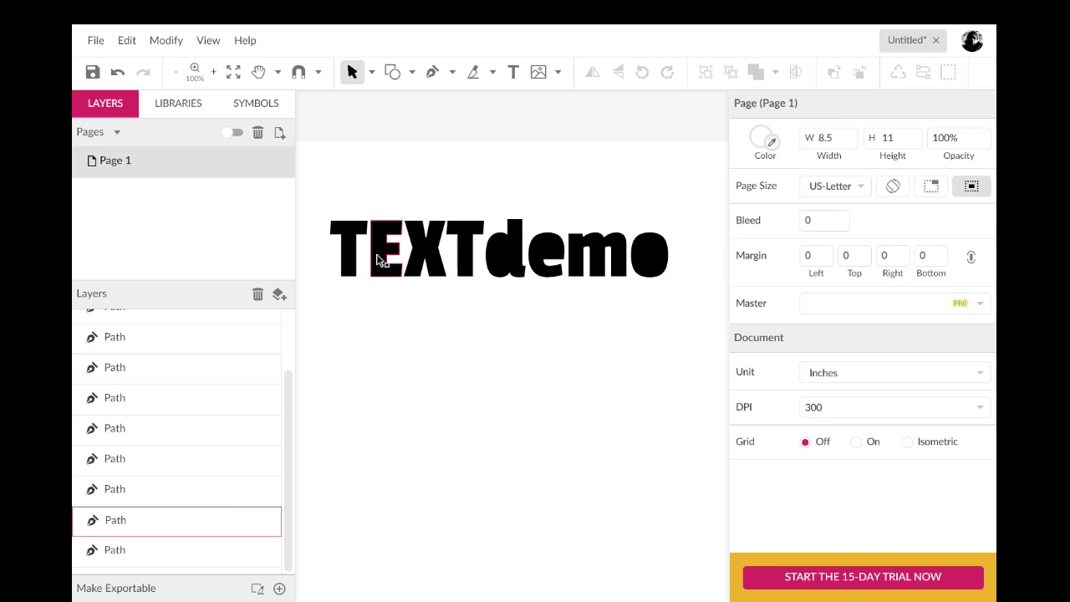
left_click(380, 254)
left_click(349, 255)
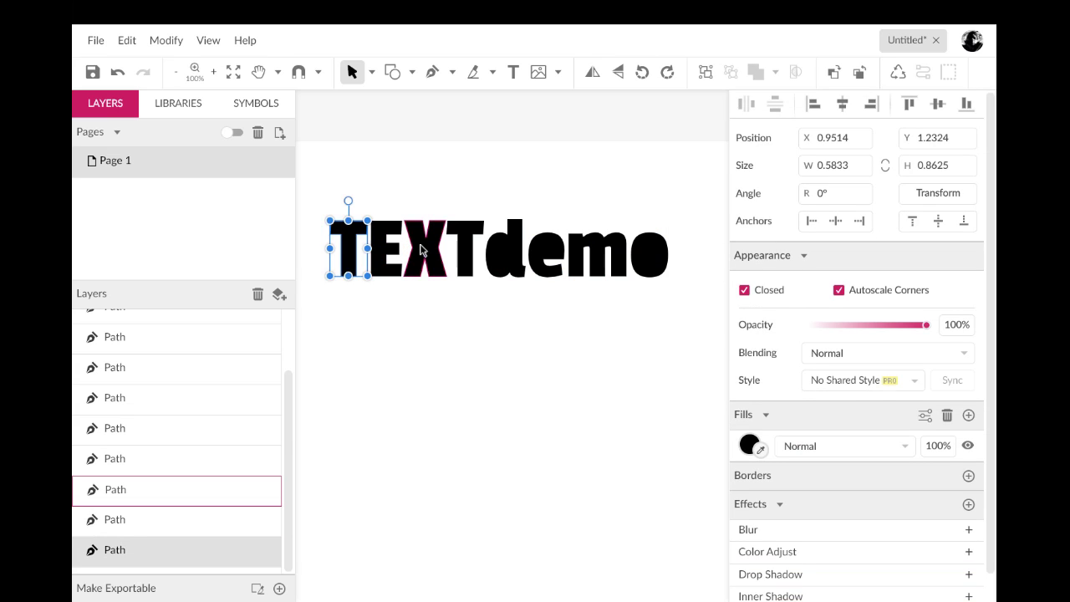
left_click(422, 250)
left_click(464, 266)
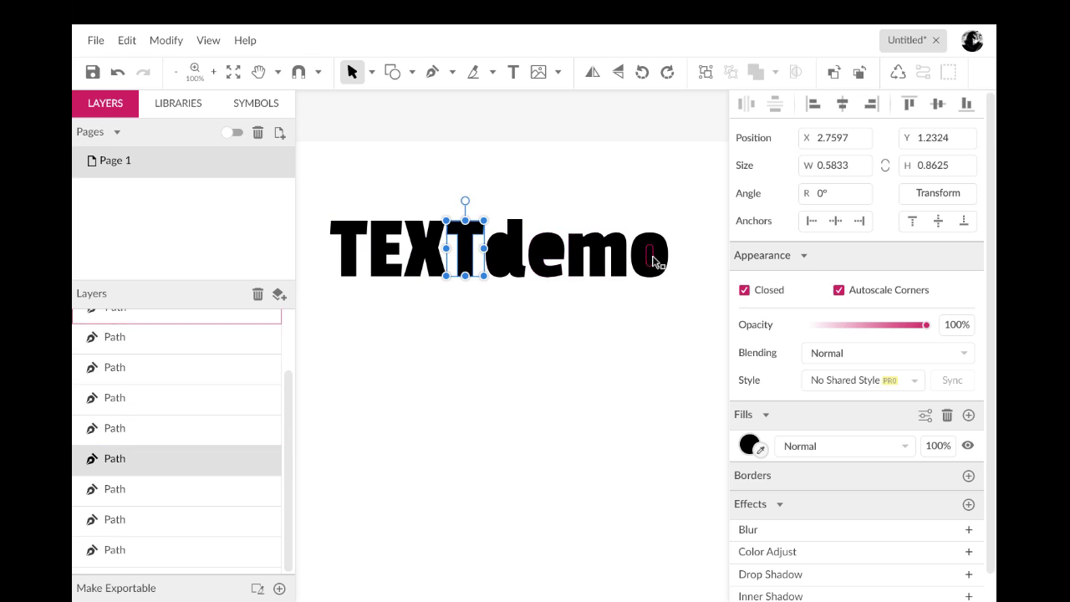
left_click(517, 423)
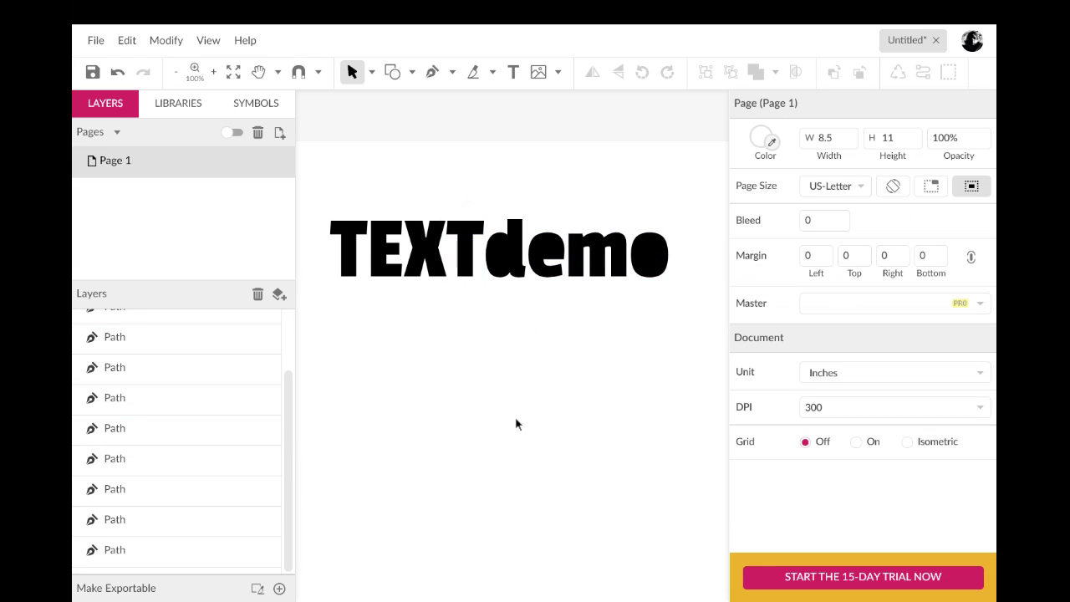
Combine both pieces of the letter d into a Difference compound shape.
left_click(519, 311)
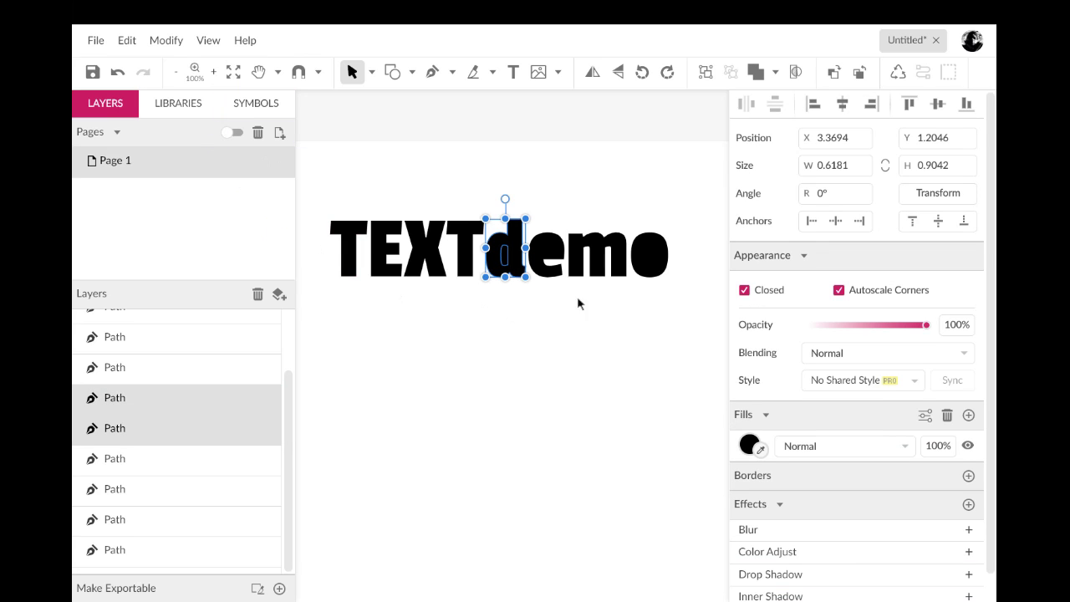
left_click(159, 43)
mouse_move(199, 320)
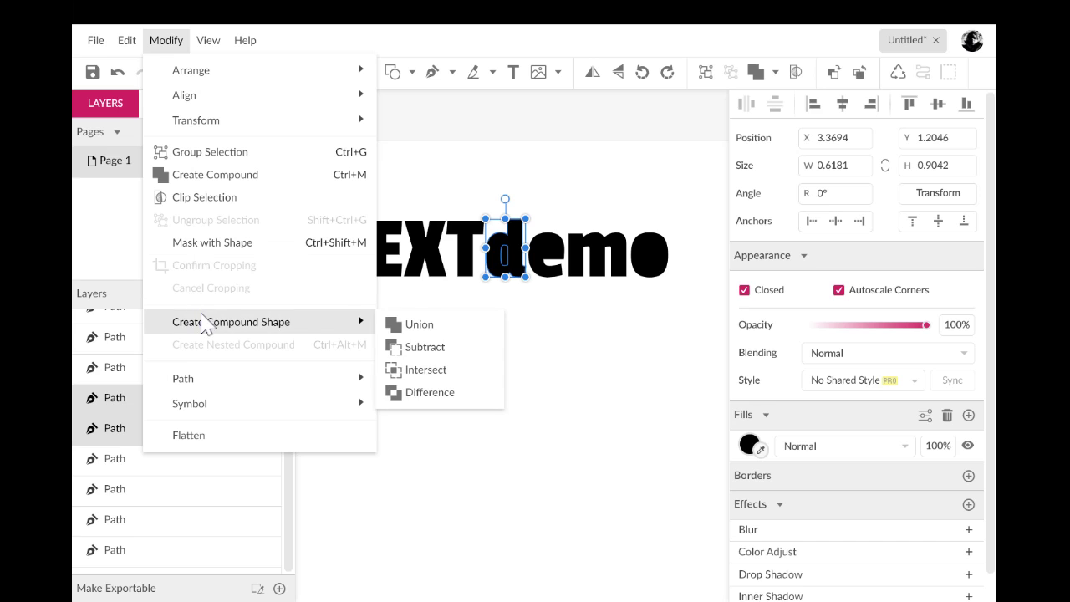
left_click(420, 394)
left_click(579, 318)
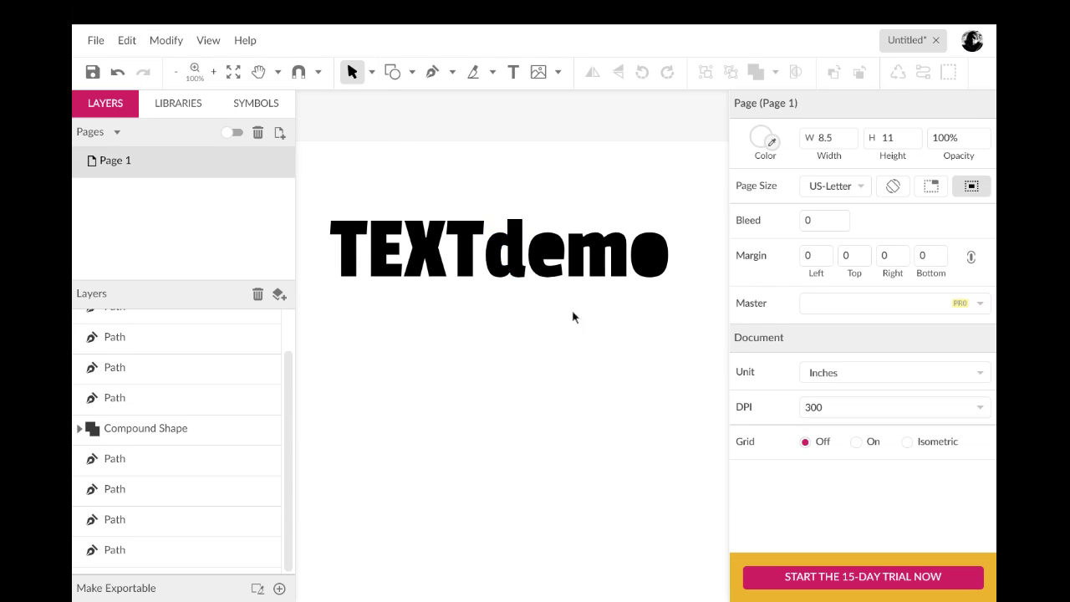
Join the e's outer and inner paths as a Difference compound so its counter is hollow.
left_click_drag(531, 211, 562, 315)
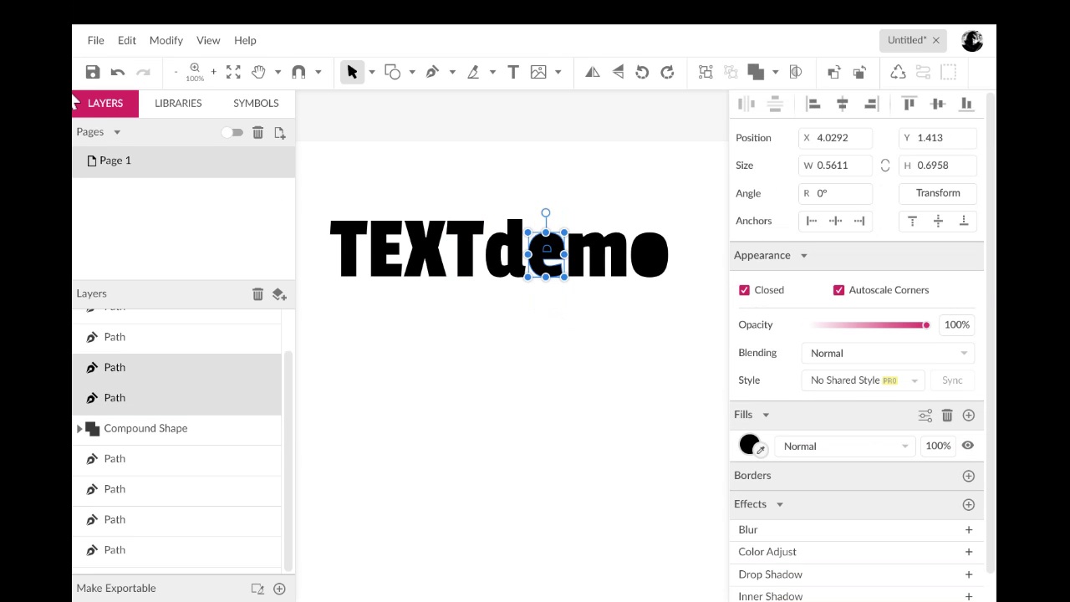
left_click(166, 40)
mouse_move(186, 332)
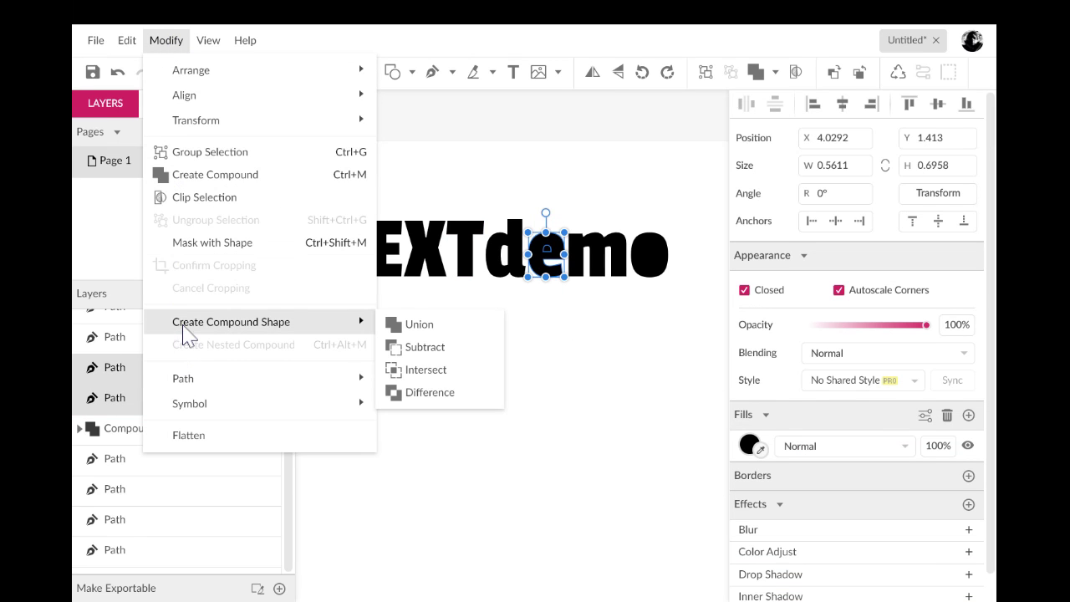
left_click(438, 405)
left_click(632, 200)
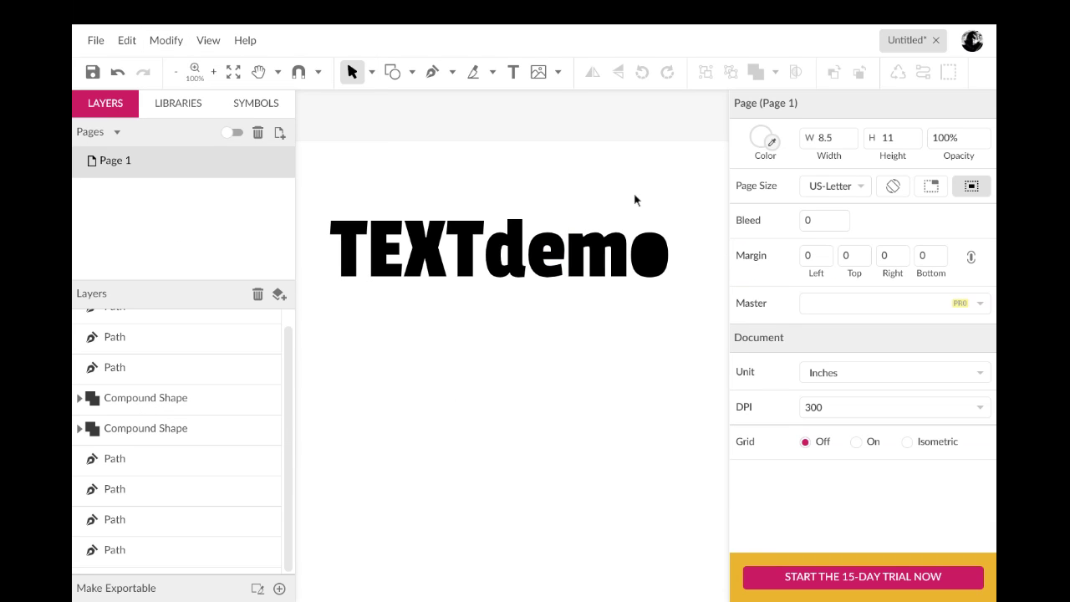
Join the o's outer and inner paths as a Difference compound so its counter is hollow.
left_click_drag(635, 198, 663, 298)
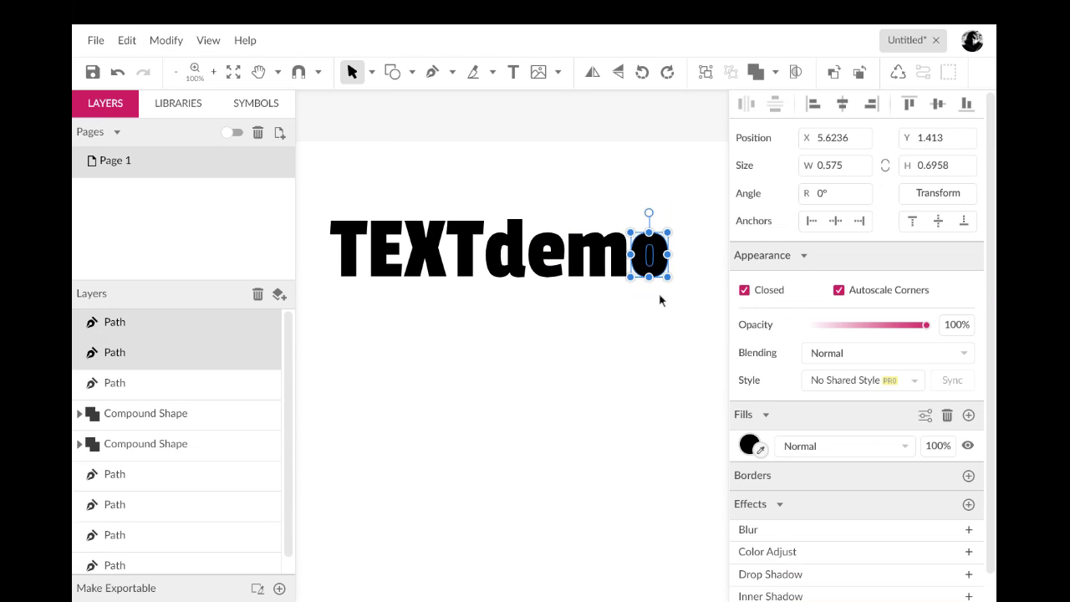
left_click(158, 42)
mouse_move(228, 389)
mouse_move(223, 329)
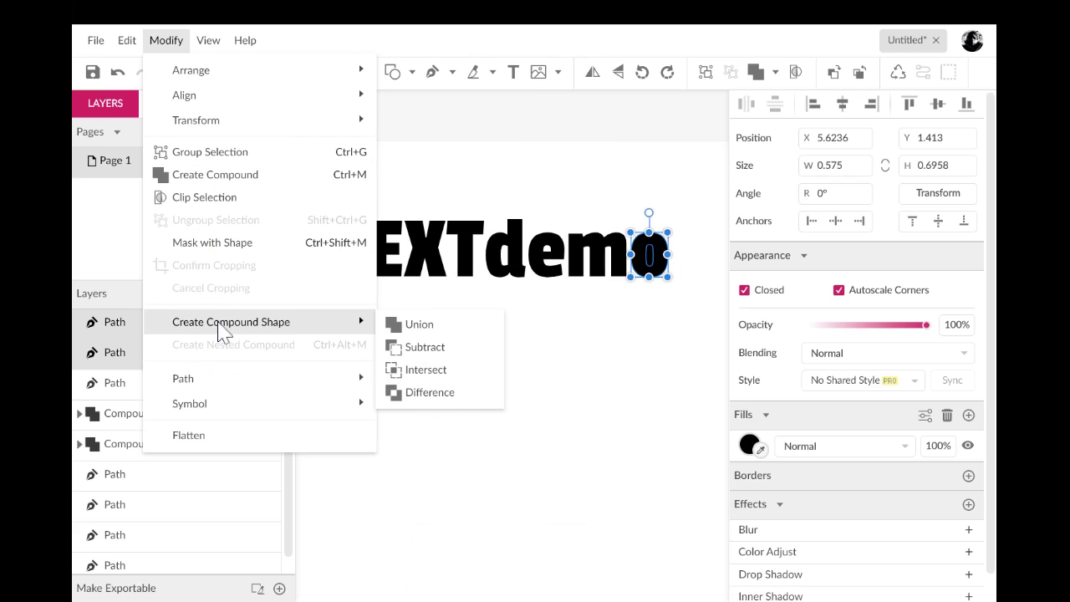
left_click(450, 398)
left_click(457, 357)
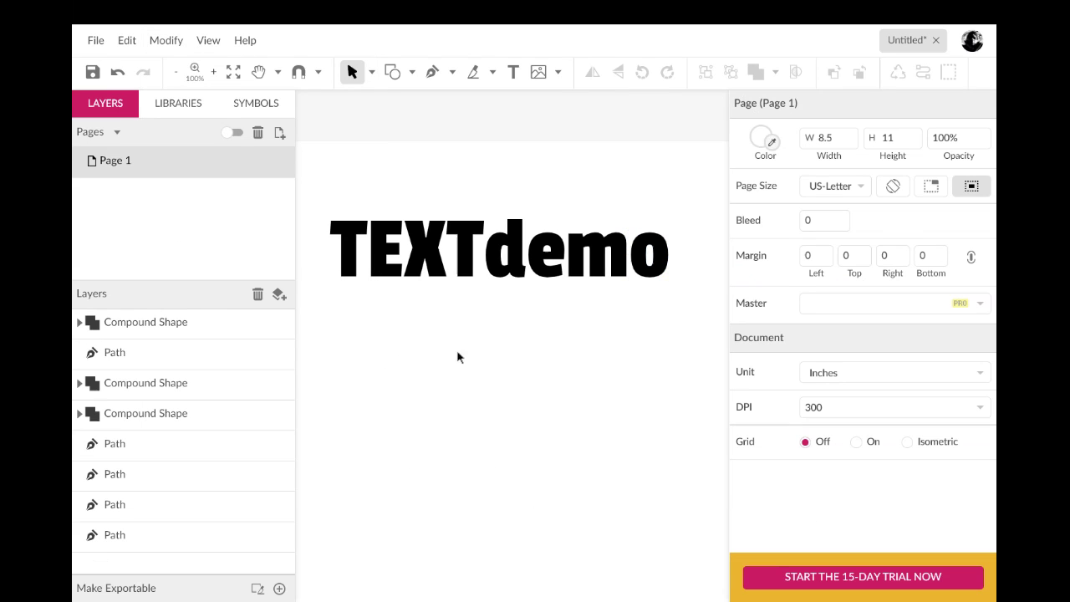
With the Subselect tool, push the second T's bottom anchors down to lengthen its stem.
left_click(372, 73)
left_click(398, 125)
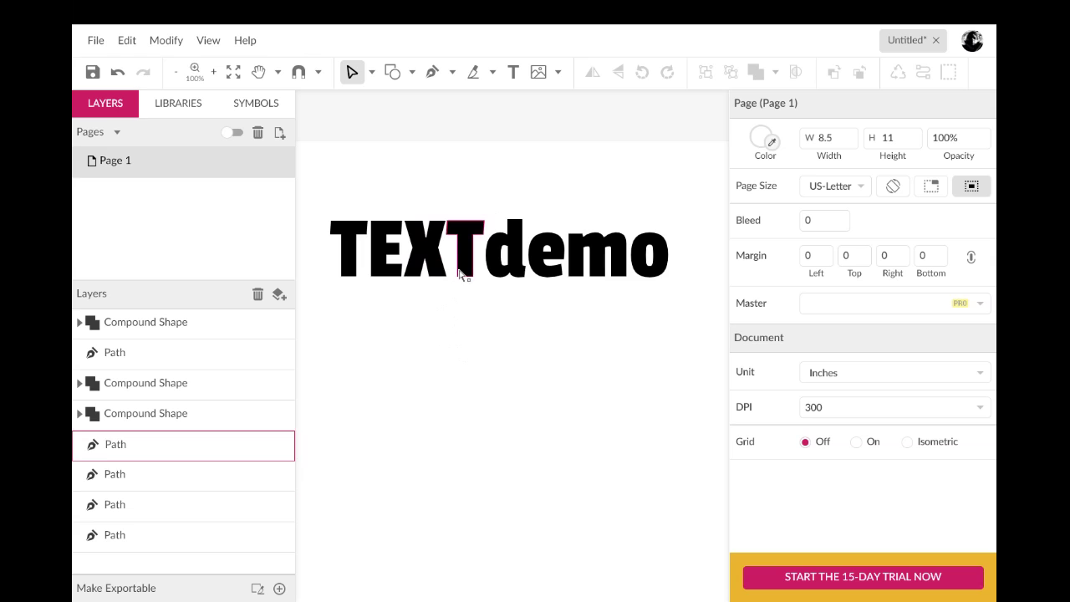
left_click_drag(452, 263, 487, 298)
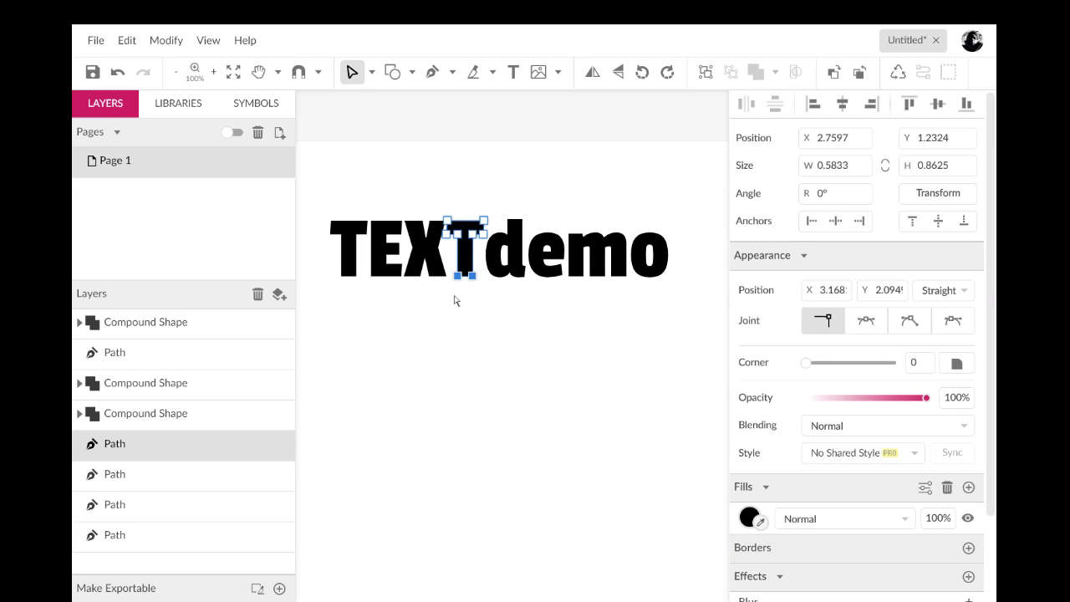
key("shift+Down")
key("shift+Down")
key("shift+Down")
key("shift+Down")
key("shift+Down")
key("Down")
key("Escape")
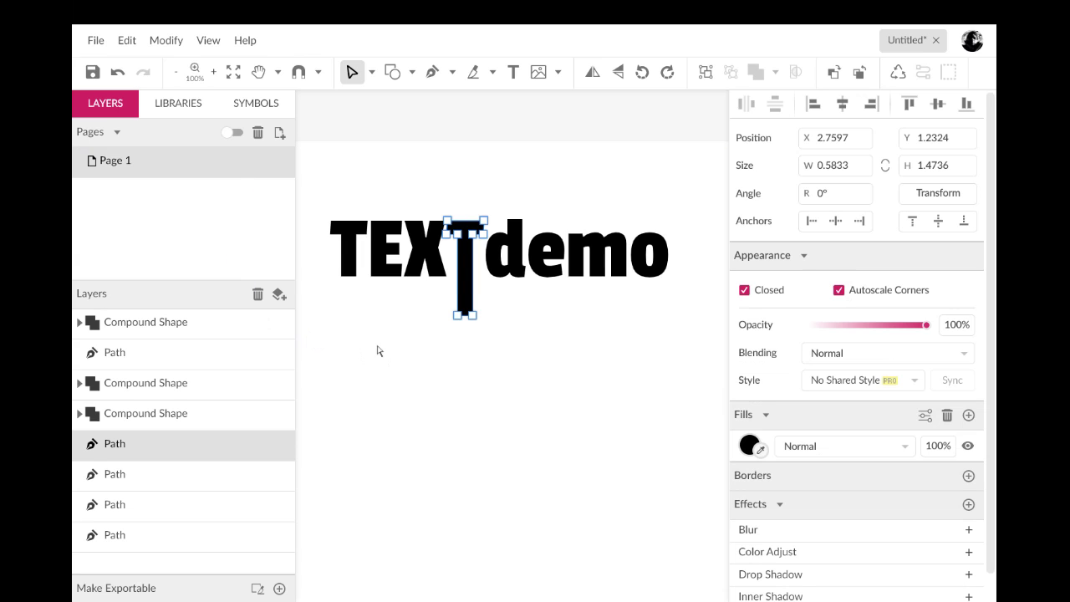
Move the stretched T up and slightly left so it towers over the other letters.
left_click(441, 311)
left_click(464, 294)
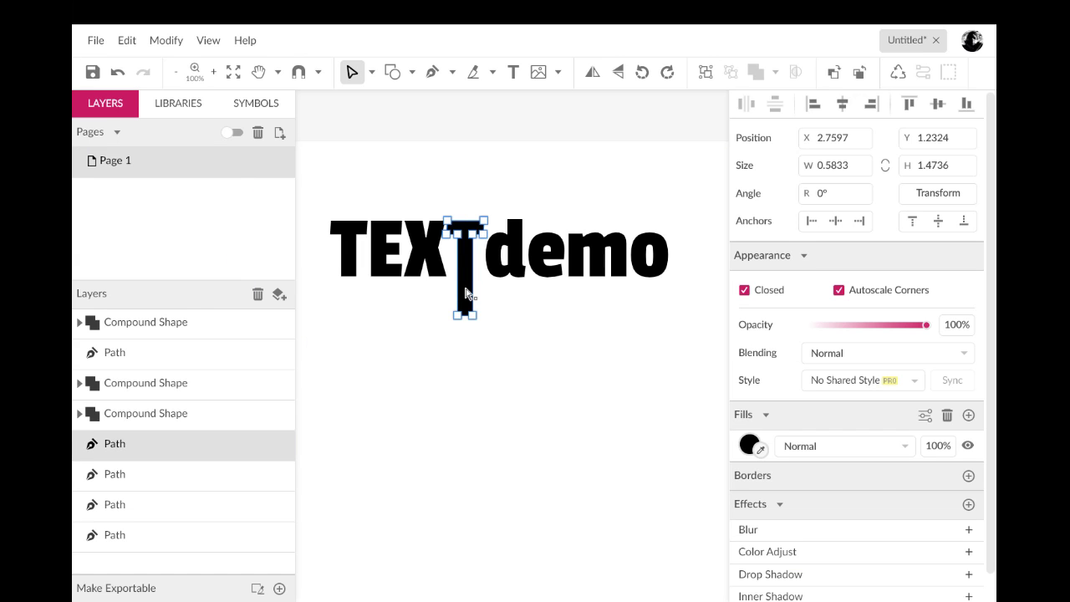
left_click(372, 73)
left_click(387, 107)
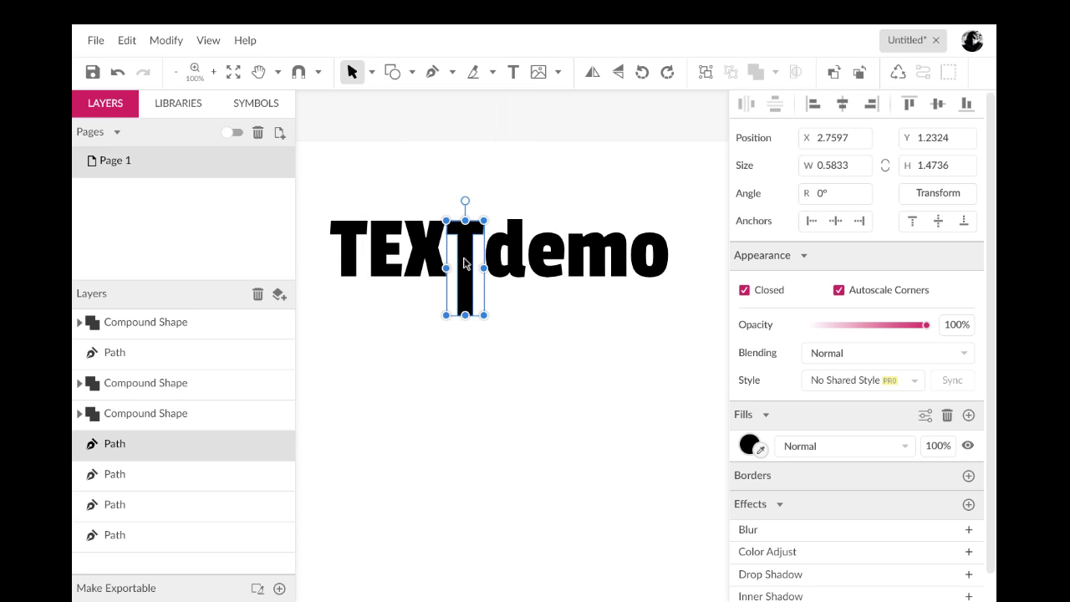
left_click_drag(464, 263, 460, 243)
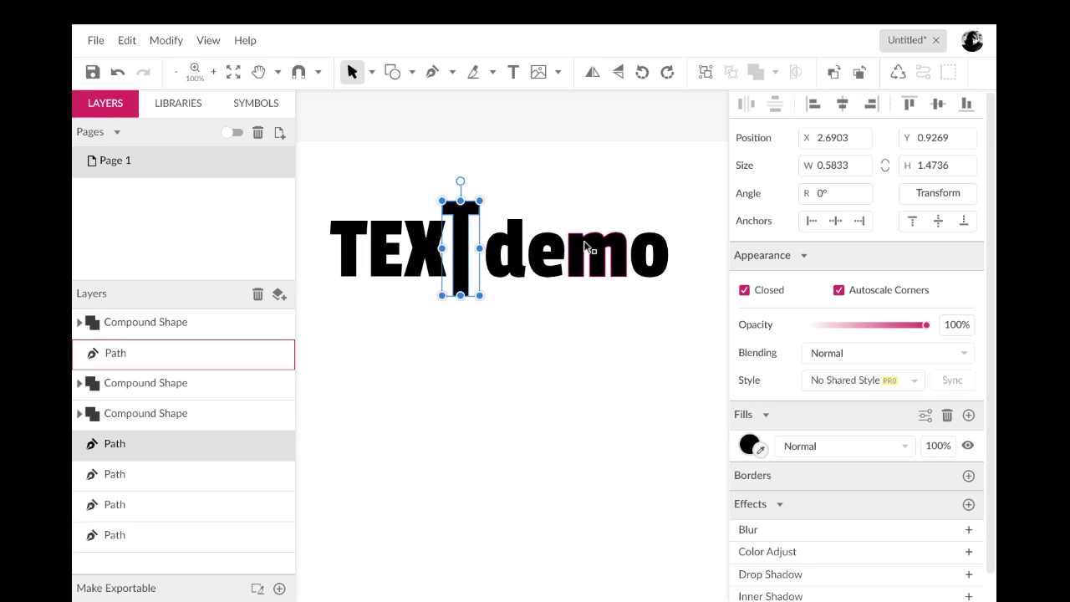
key("Left")
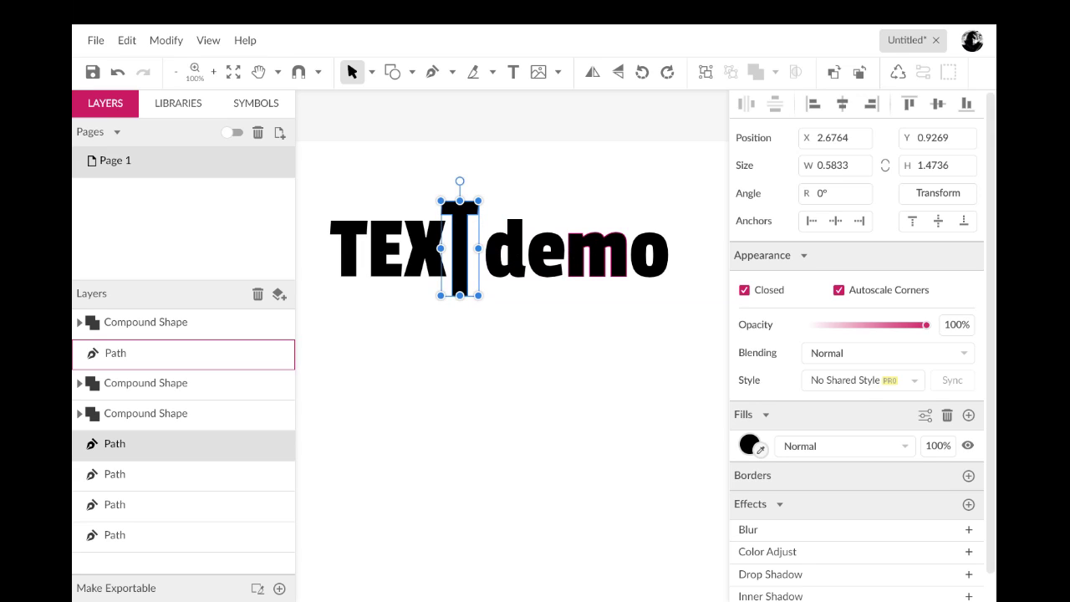
key("Left")
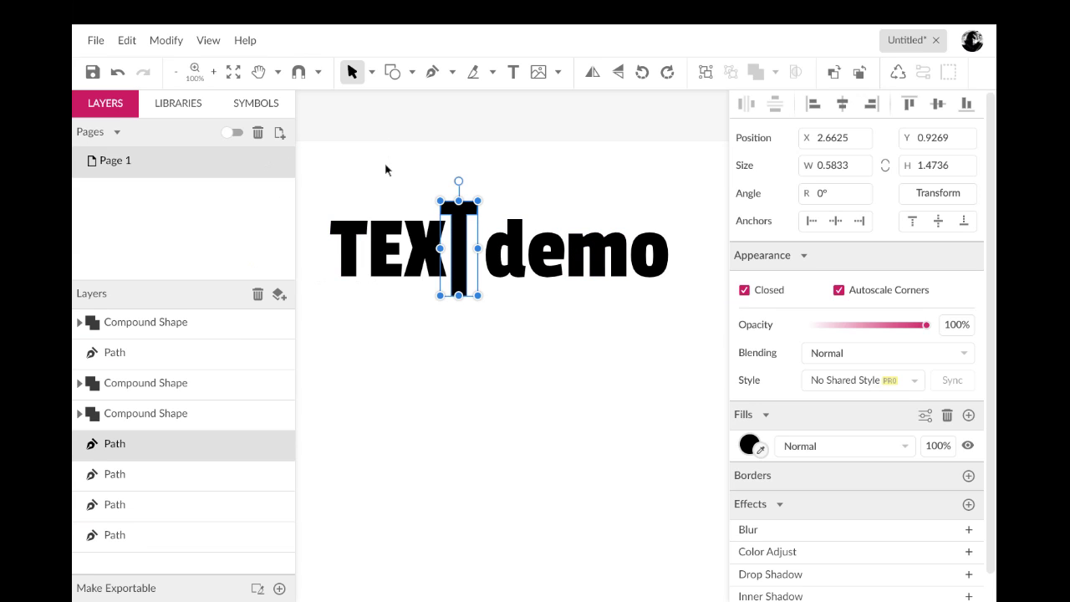
Delete the first T and put a duplicate of the tall T in front of EX.
left_click(389, 188)
left_click(345, 272)
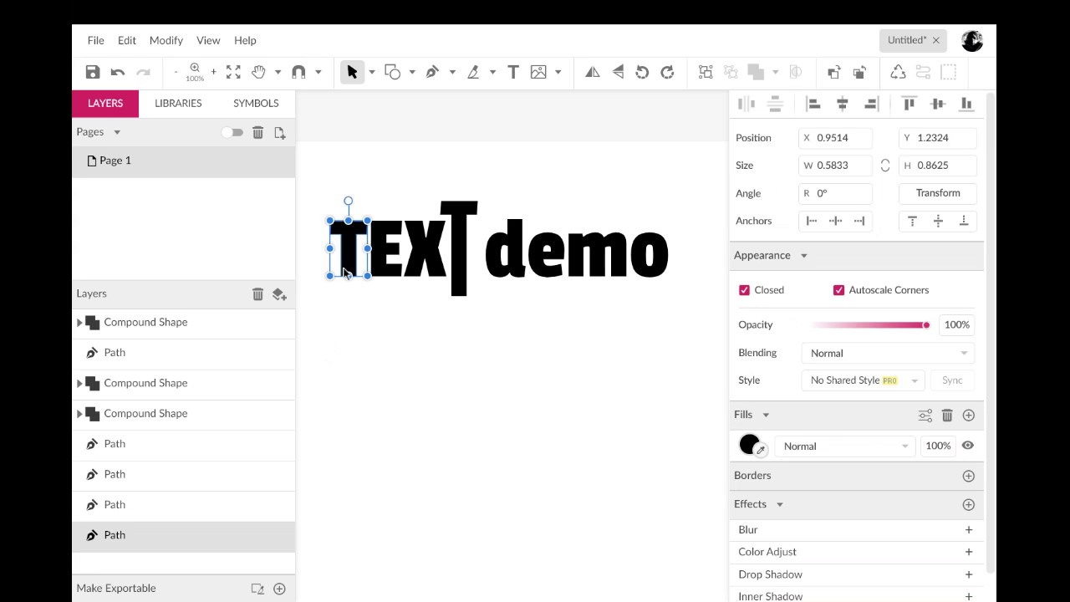
key("Delete")
left_click(461, 279)
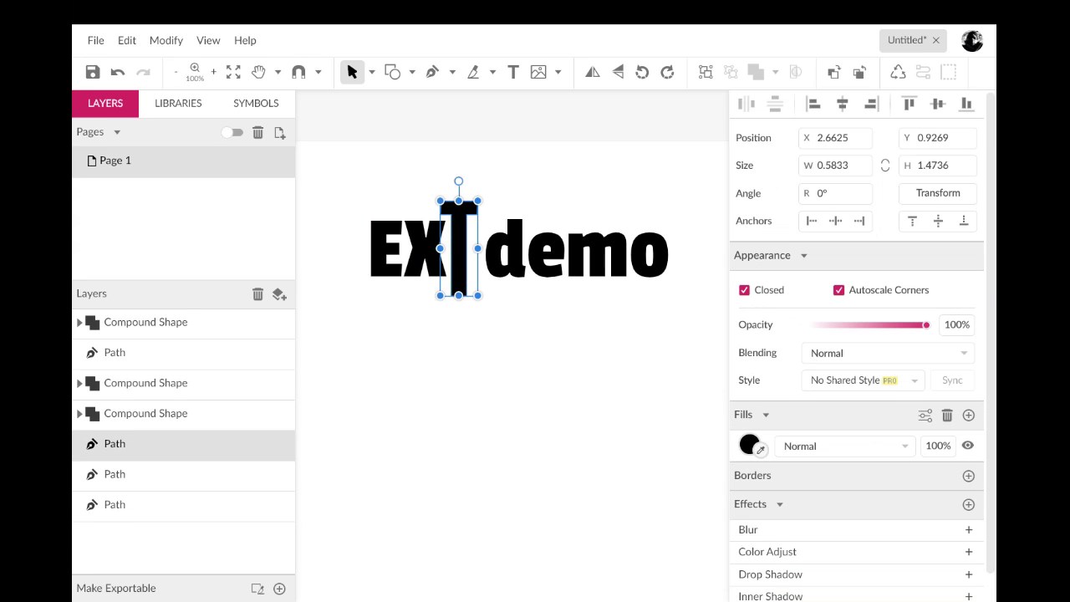
key("ctrl+z")
left_click_drag(461, 249, 352, 245)
left_click_drag(358, 244, 366, 250)
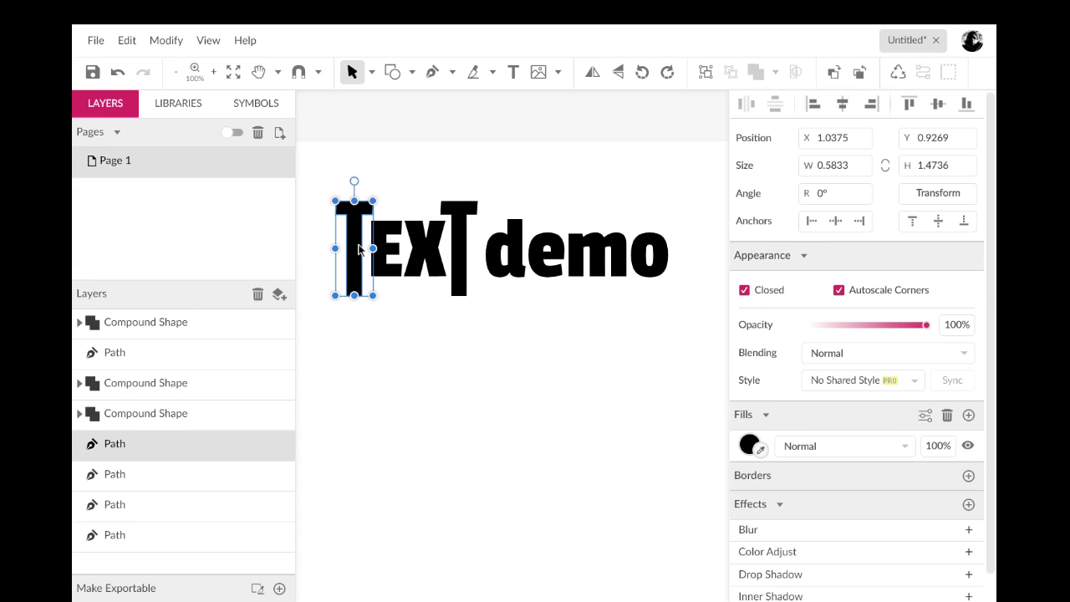
left_click(425, 189)
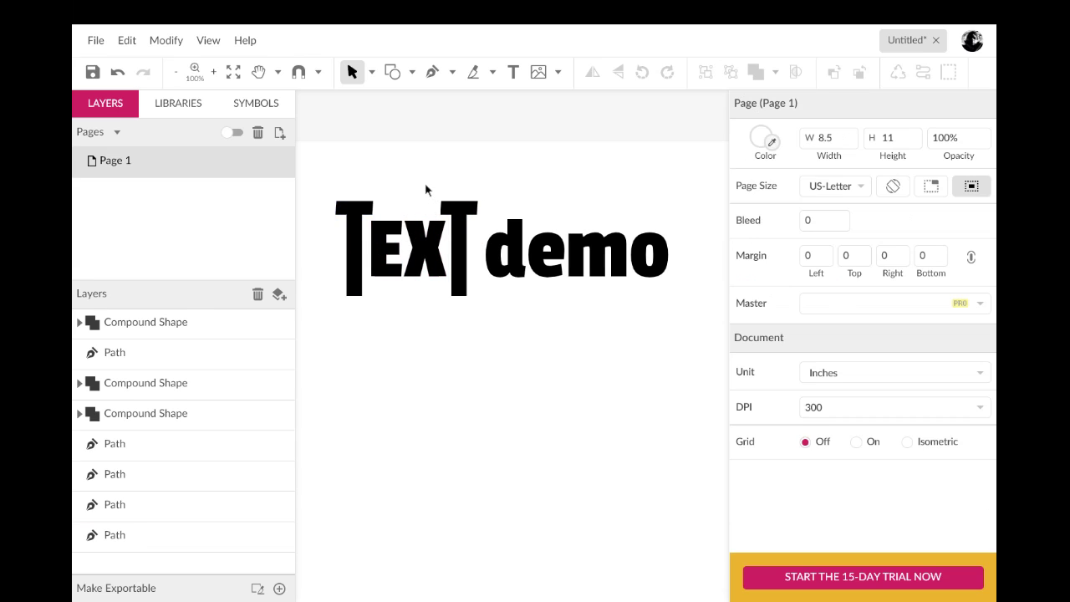
Stagger the demo letters: pull d against the tall T, raise e, and move o up beside m.
left_click(515, 259)
left_click_drag(515, 259, 500, 247)
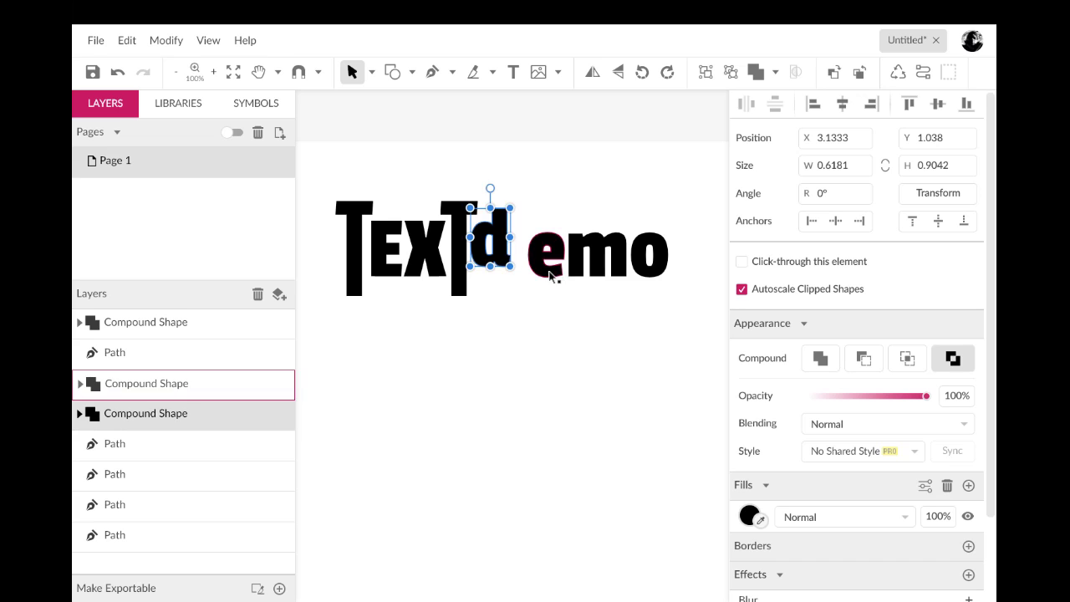
mouse_move(547, 276)
left_mouse_down()
mouse_move(532, 275)
mouse_move(527, 242)
mouse_move(577, 274)
mouse_move(559, 283)
left_mouse_up()
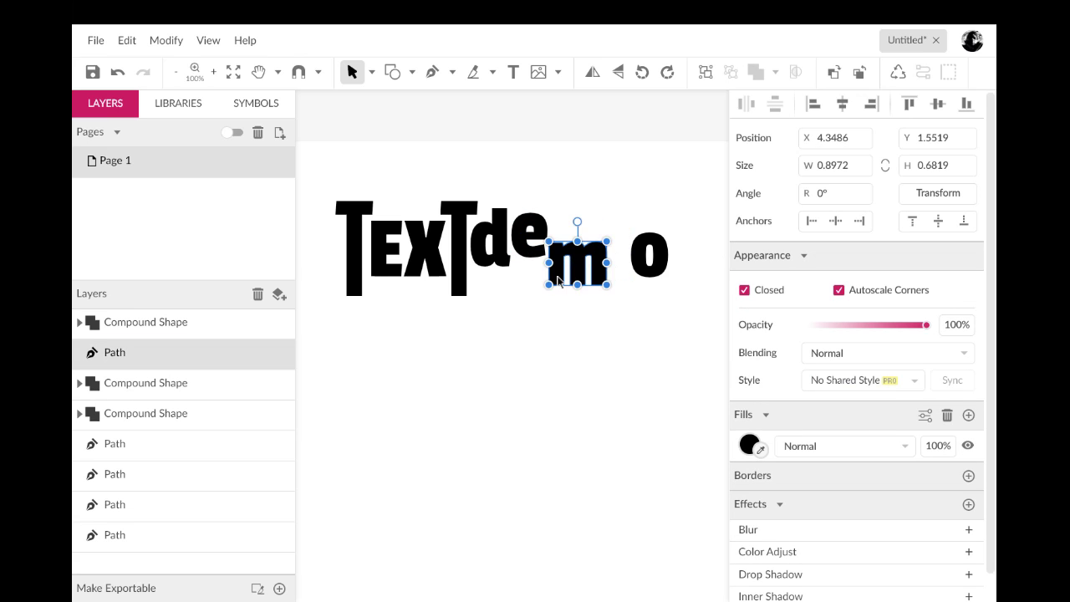
left_click(641, 314)
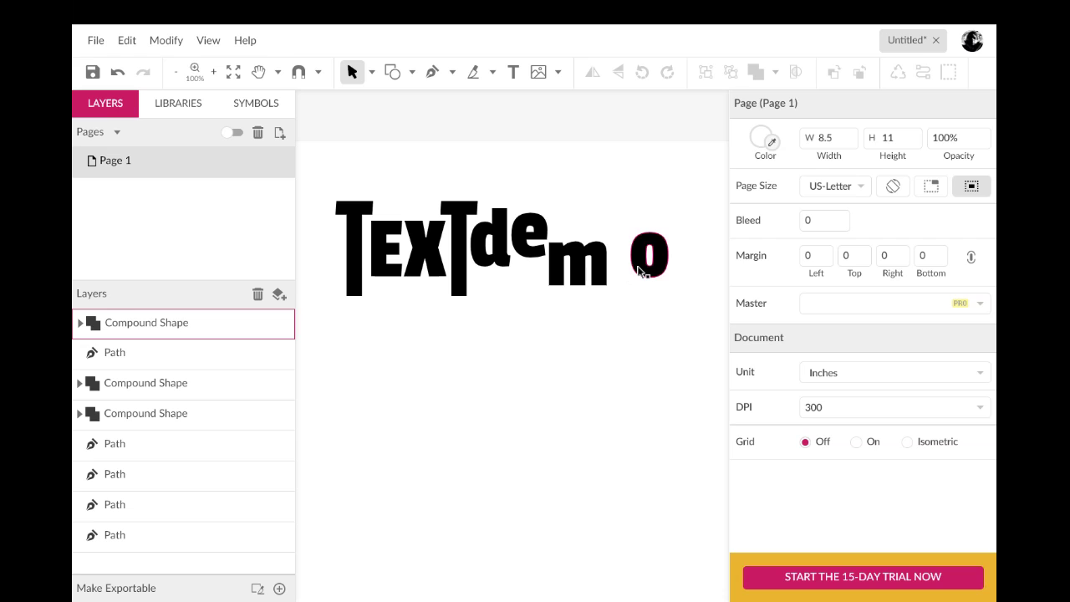
left_click_drag(645, 267, 615, 254)
left_click(552, 326)
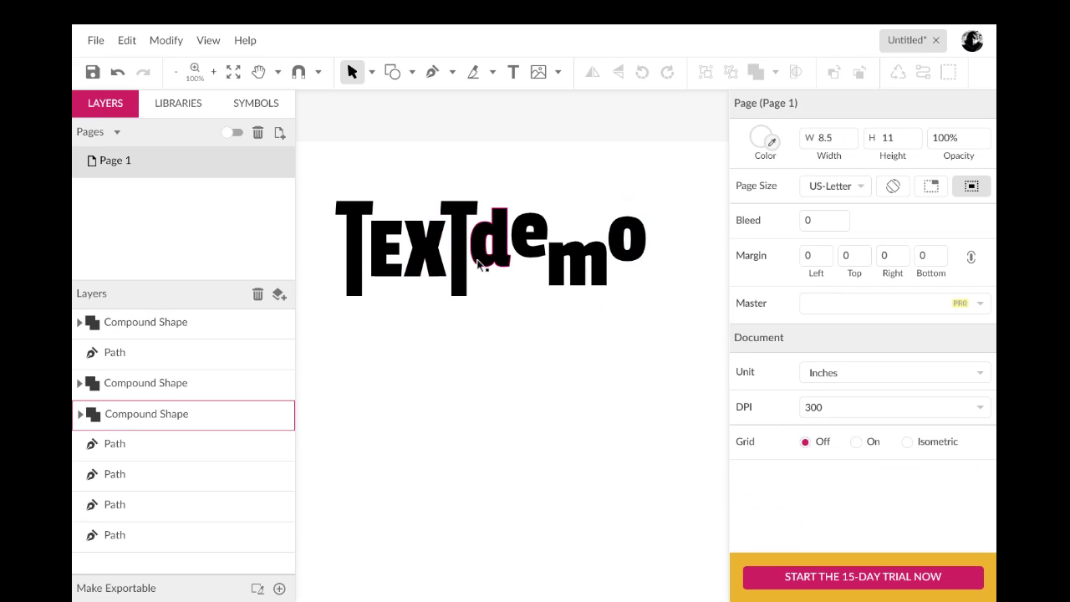
left_click_drag(480, 264, 480, 271)
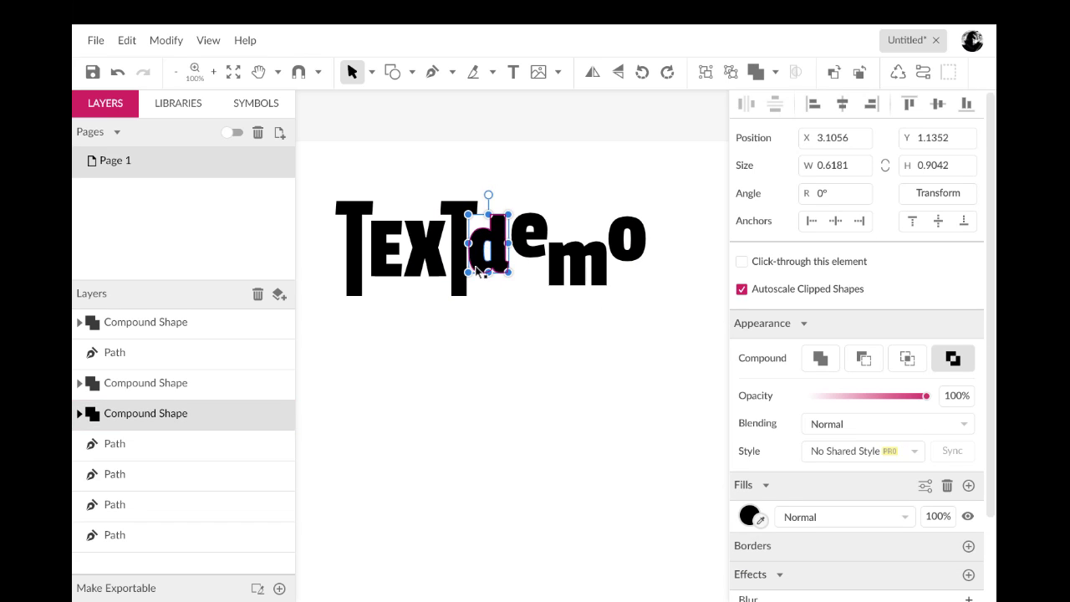
Enter the d compound and nudge its outer outline path right to X 3.1333.
left_click(533, 350)
left_click(492, 273)
double_click(491, 246)
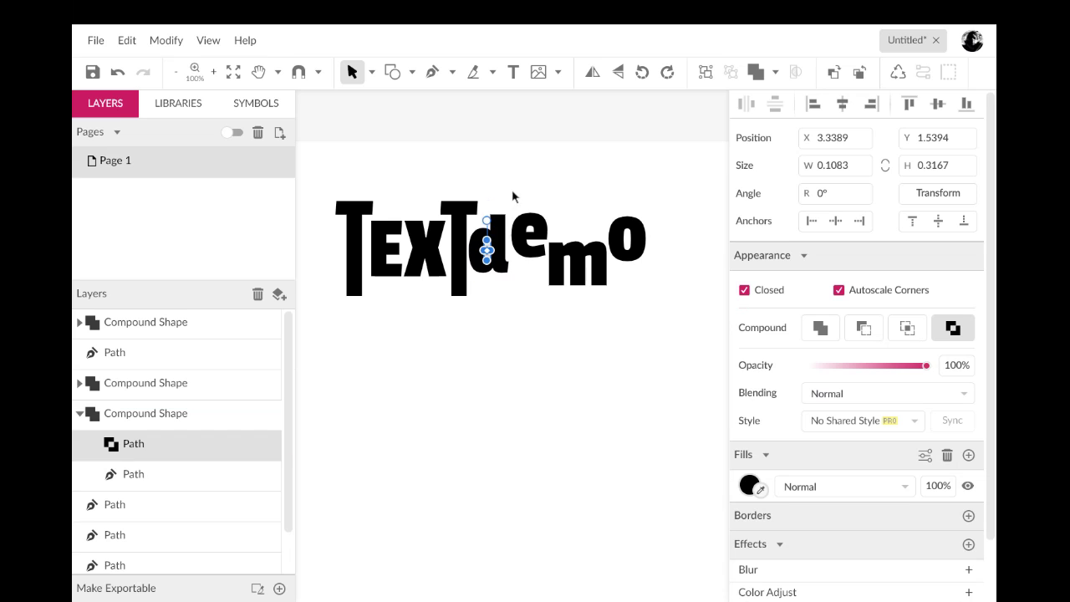
left_click(499, 228)
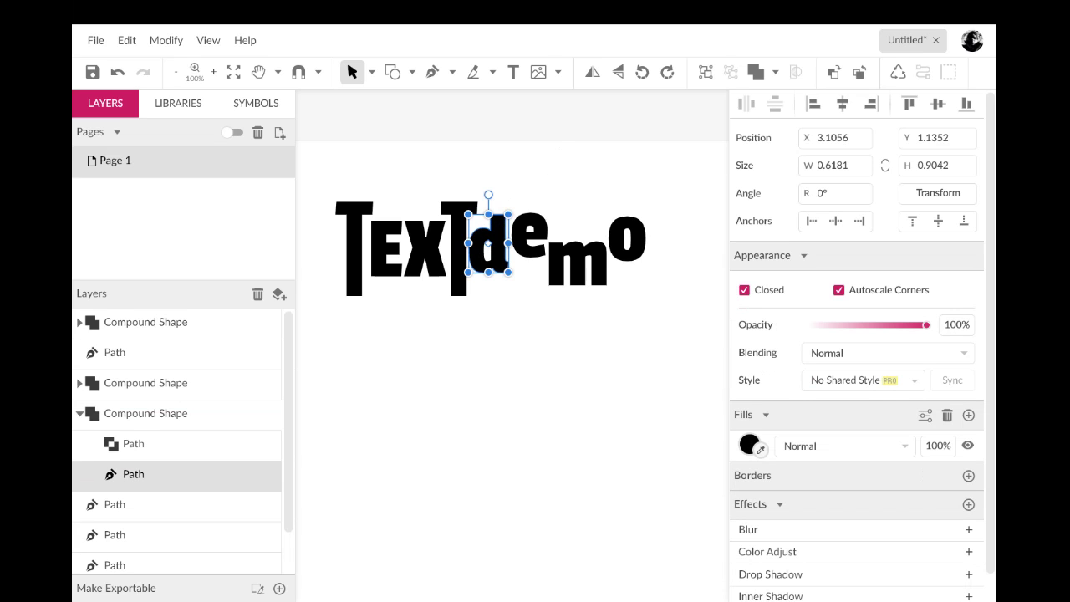
left_click_drag(488, 244, 490, 243)
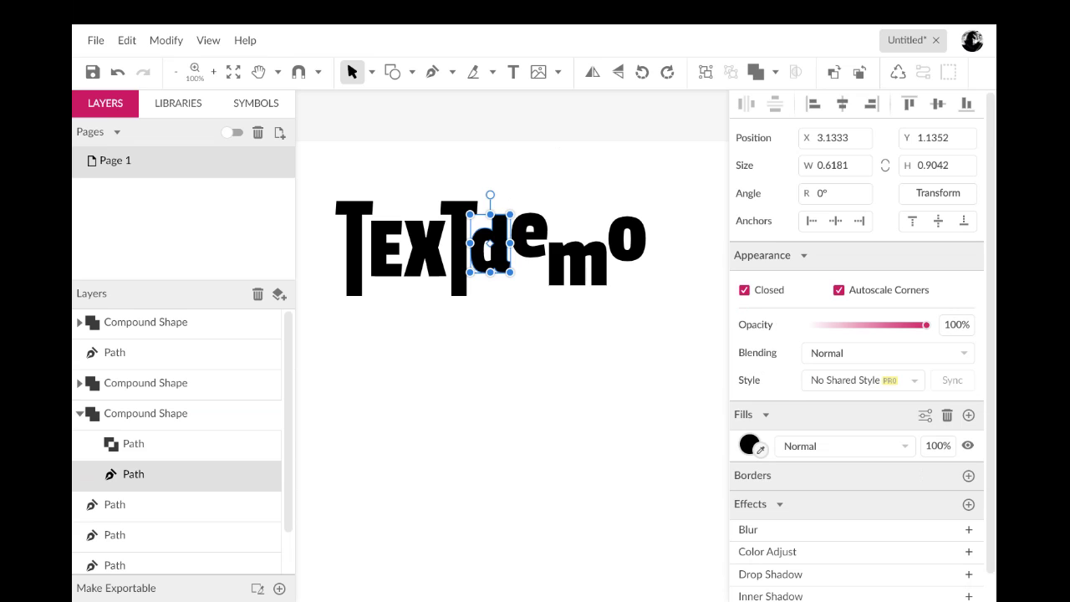